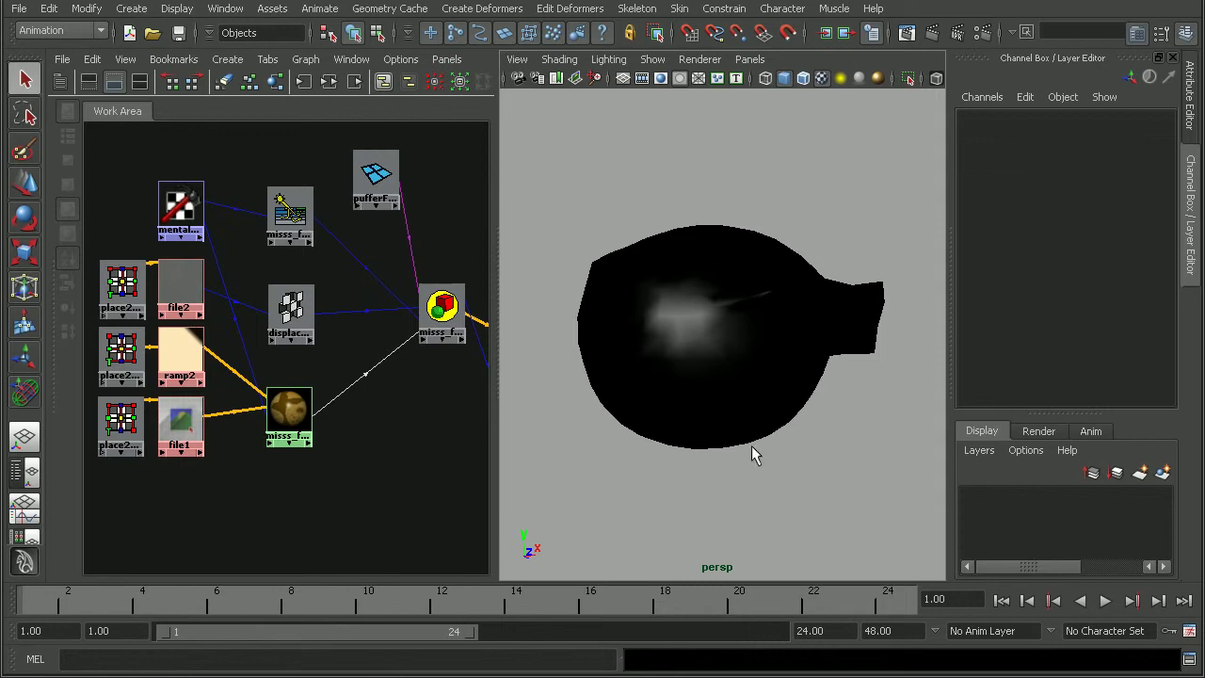
# Render the pufferfish in the perspective view and examine the quality of its spikes, tail fin and underside up close
pyautogui.click(288, 309)
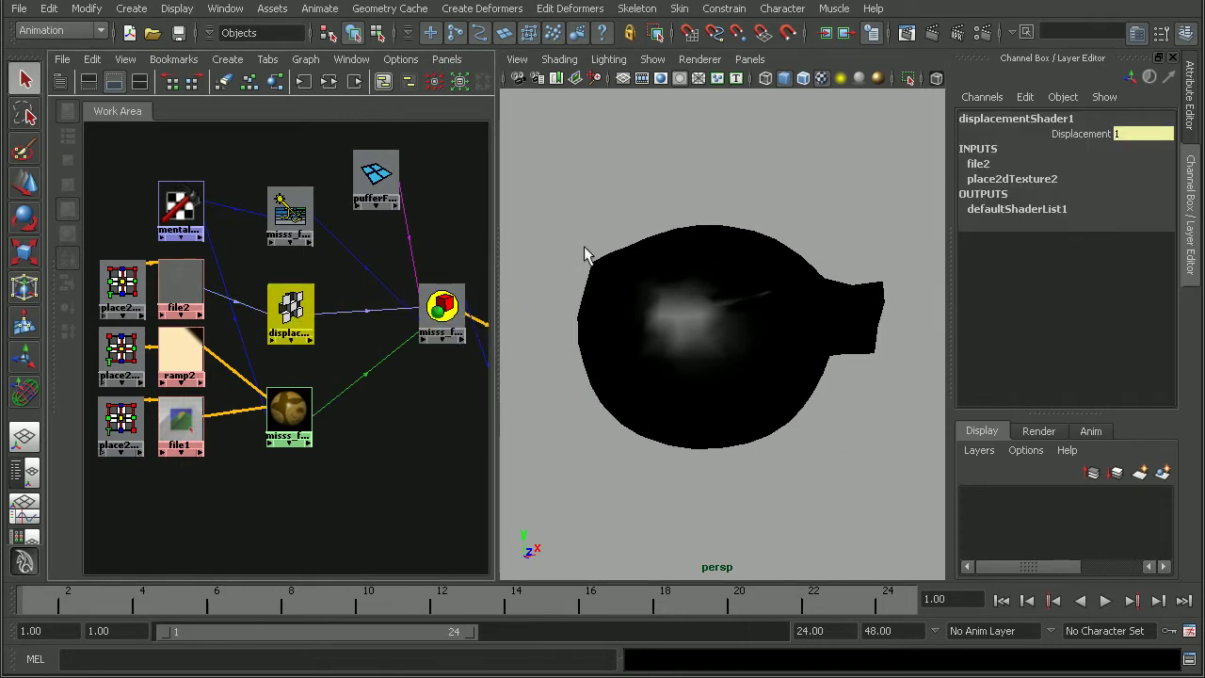
pyautogui.click(931, 33)
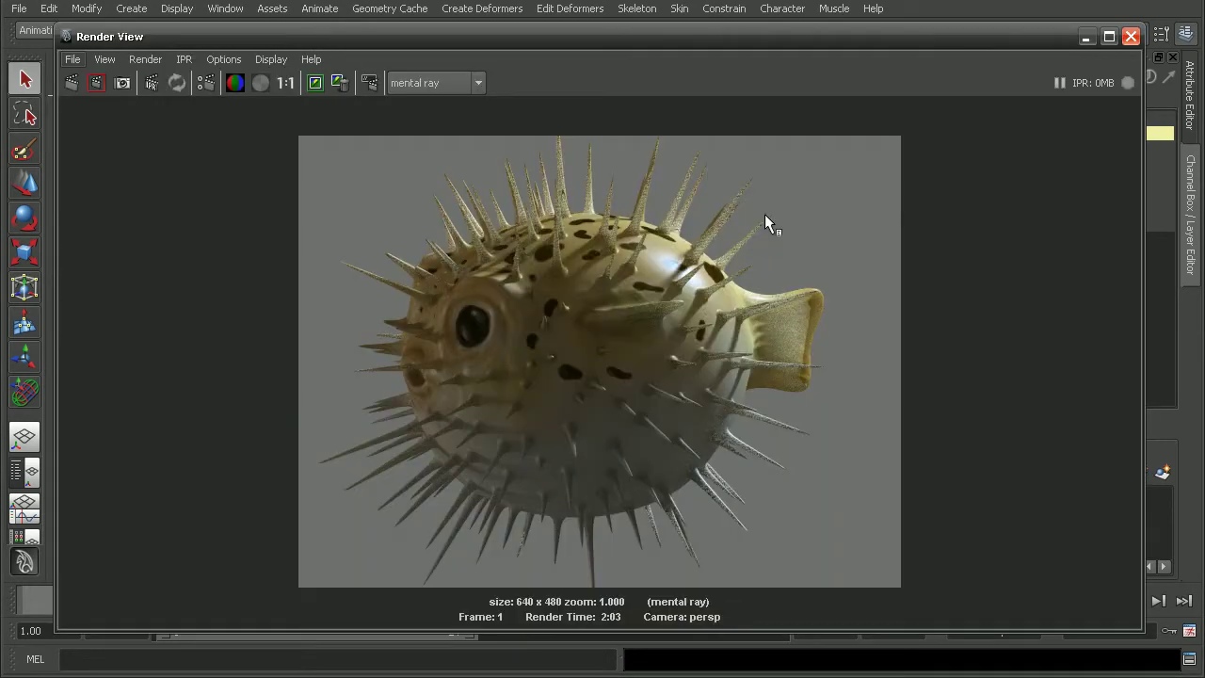
pyautogui.scroll(3, 735, 207)
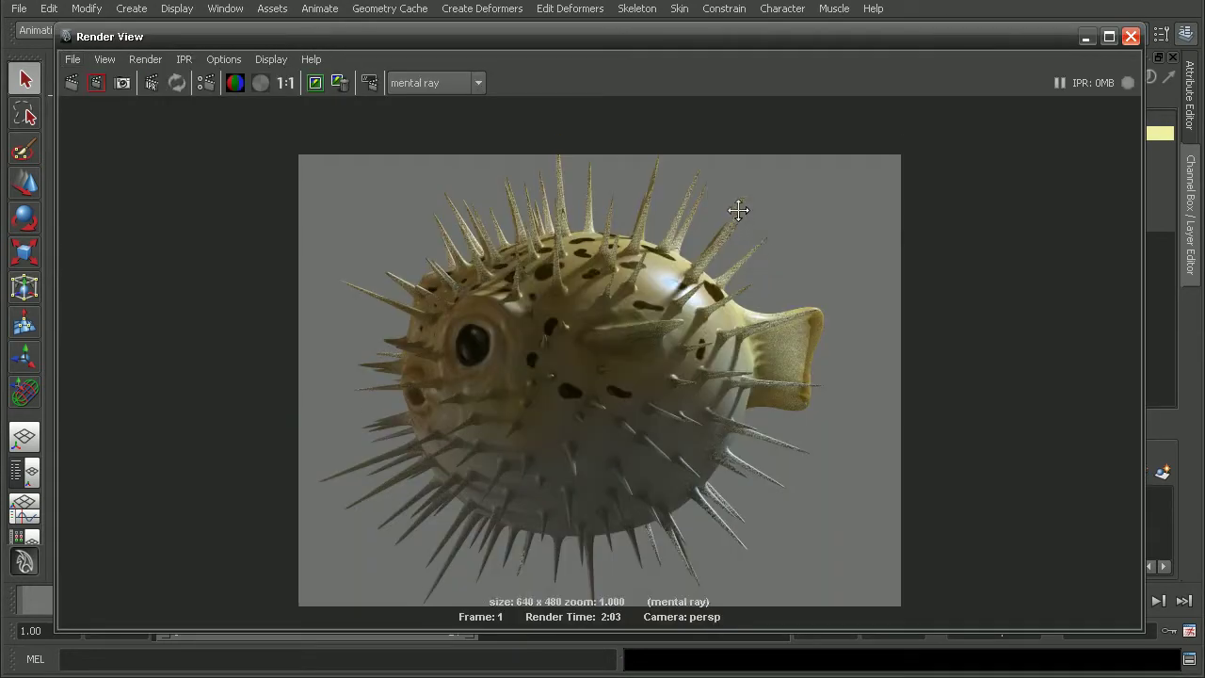
pyautogui.scroll(5, 430, 385)
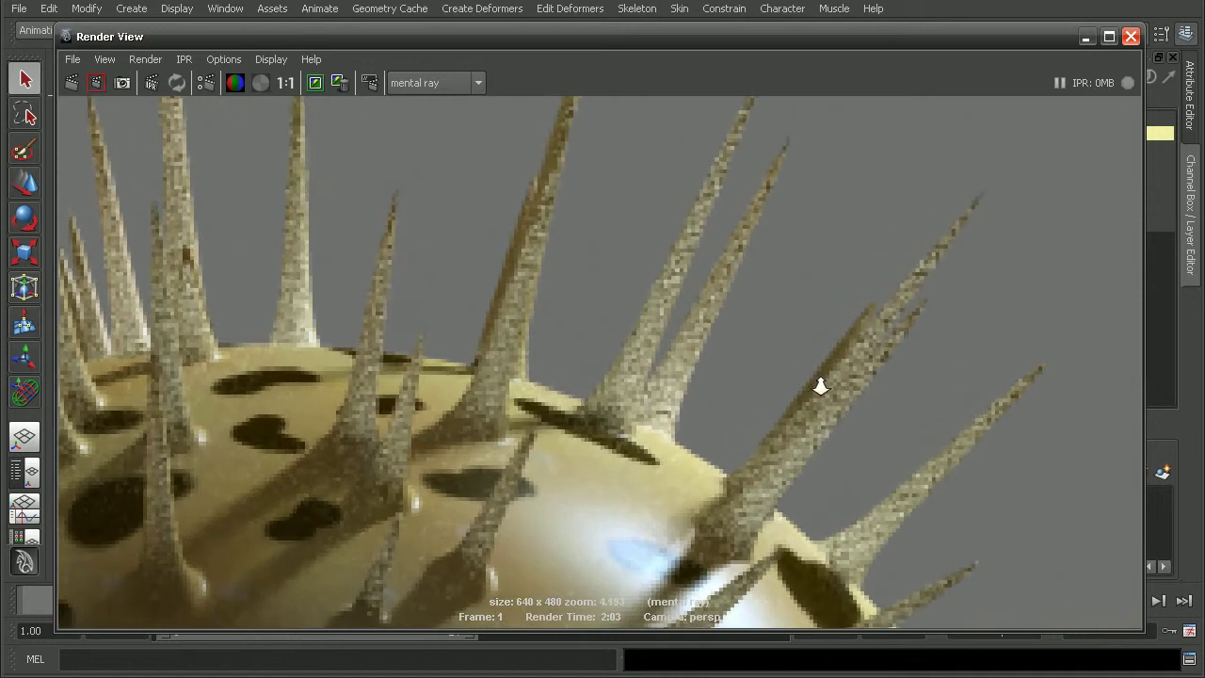
pyautogui.keyDown('alt'); pyautogui.moveTo(726, 162); pyautogui.dragTo(723, 172, button='middle'); pyautogui.keyUp('alt')
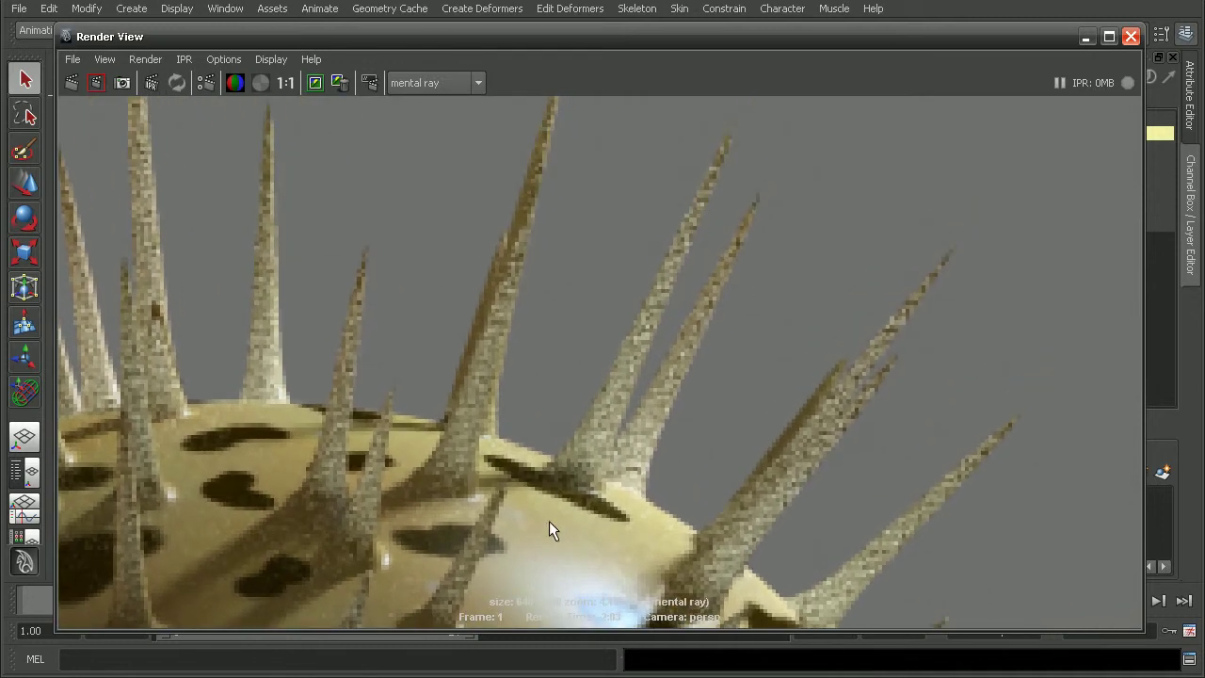
pyautogui.keyDown('alt'); pyautogui.moveTo(832, 471); pyautogui.dragTo(682, 252, button='middle'); pyautogui.keyUp('alt')
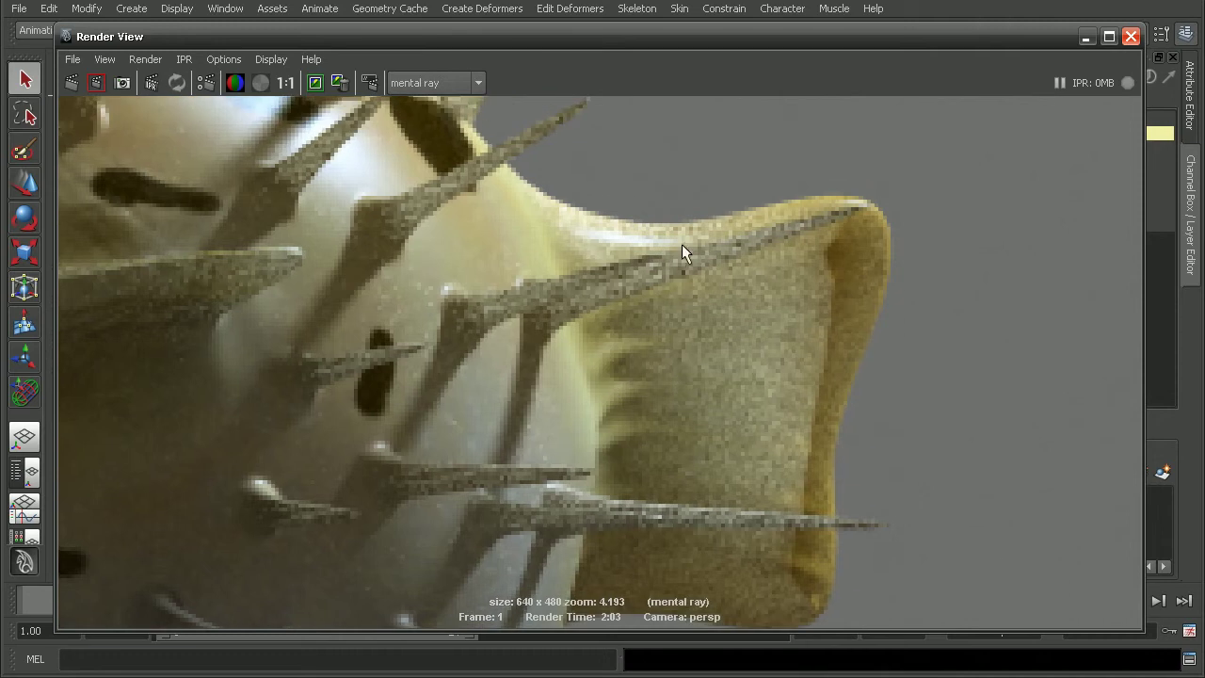
pyautogui.keyDown('alt'); pyautogui.moveTo(737, 473); pyautogui.dragTo(676, 318, button='middle'); pyautogui.keyUp('alt')
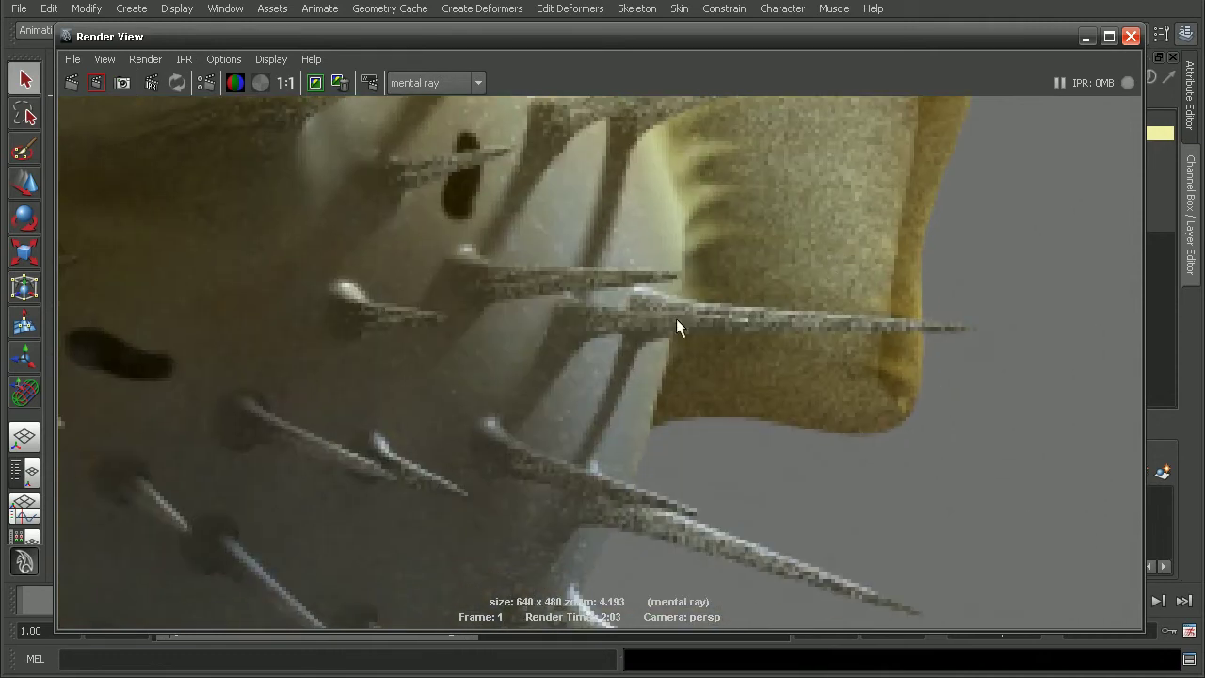
pyautogui.keyDown('alt'); pyautogui.moveTo(552, 479); pyautogui.dragTo(678, 314, button='middle'); pyautogui.keyUp('alt')
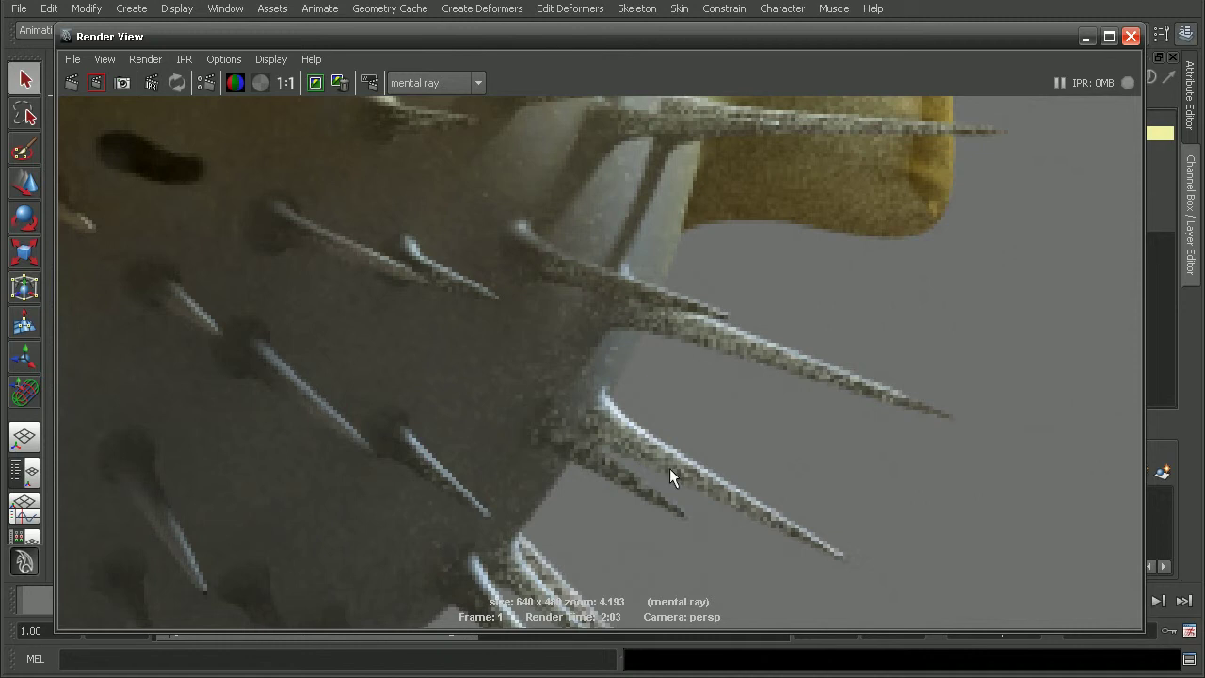
pyautogui.keyDown('alt'); pyautogui.moveTo(673, 369); pyautogui.dragTo(560, 203, button='right'); pyautogui.keyUp('alt')
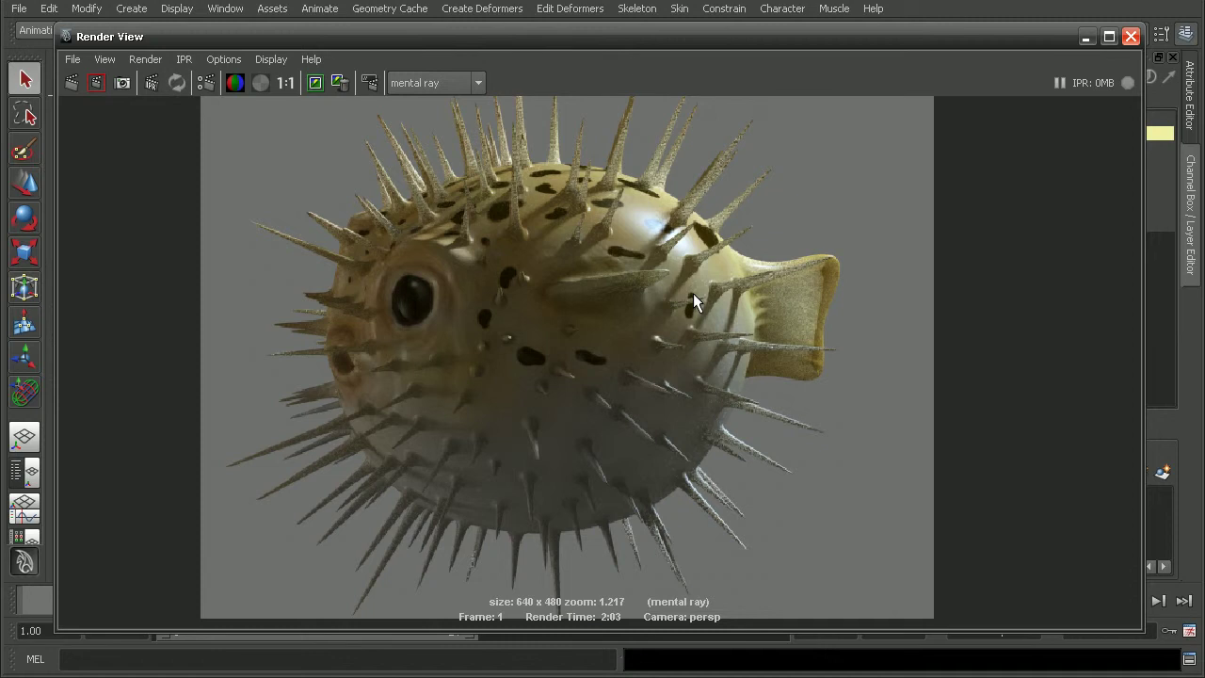
# Keep the rendered pufferfish image for comparison and close the render window
pyautogui.click(315, 86)
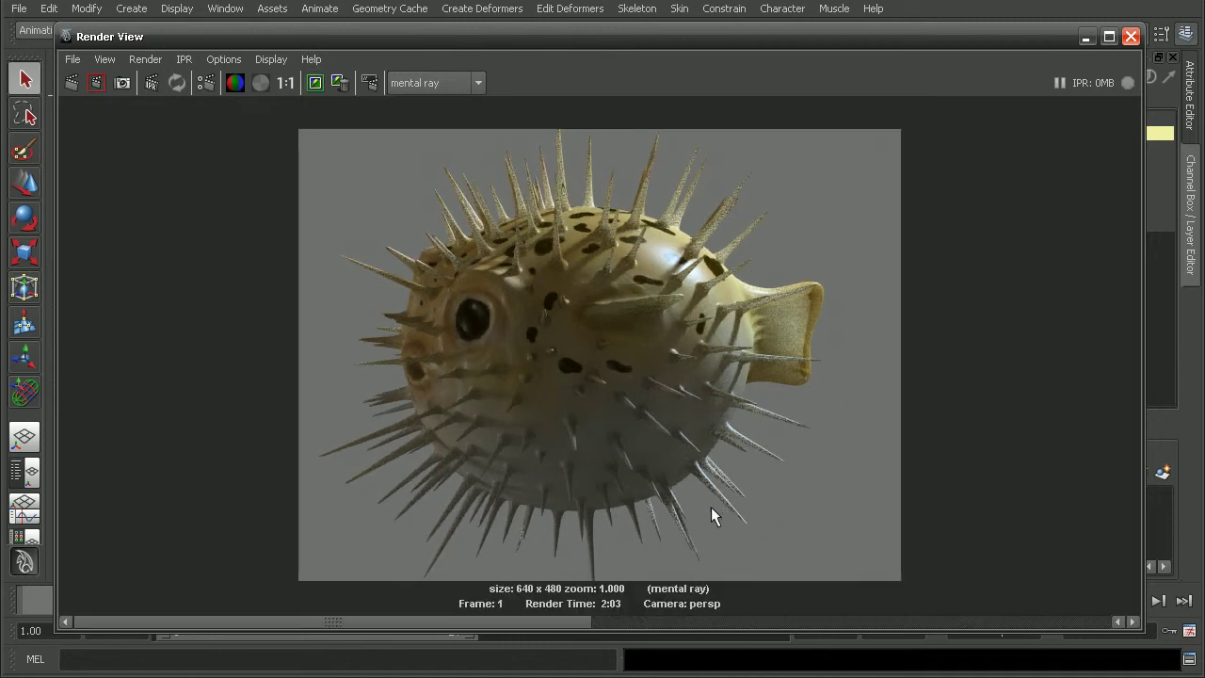
pyautogui.click(1130, 37)
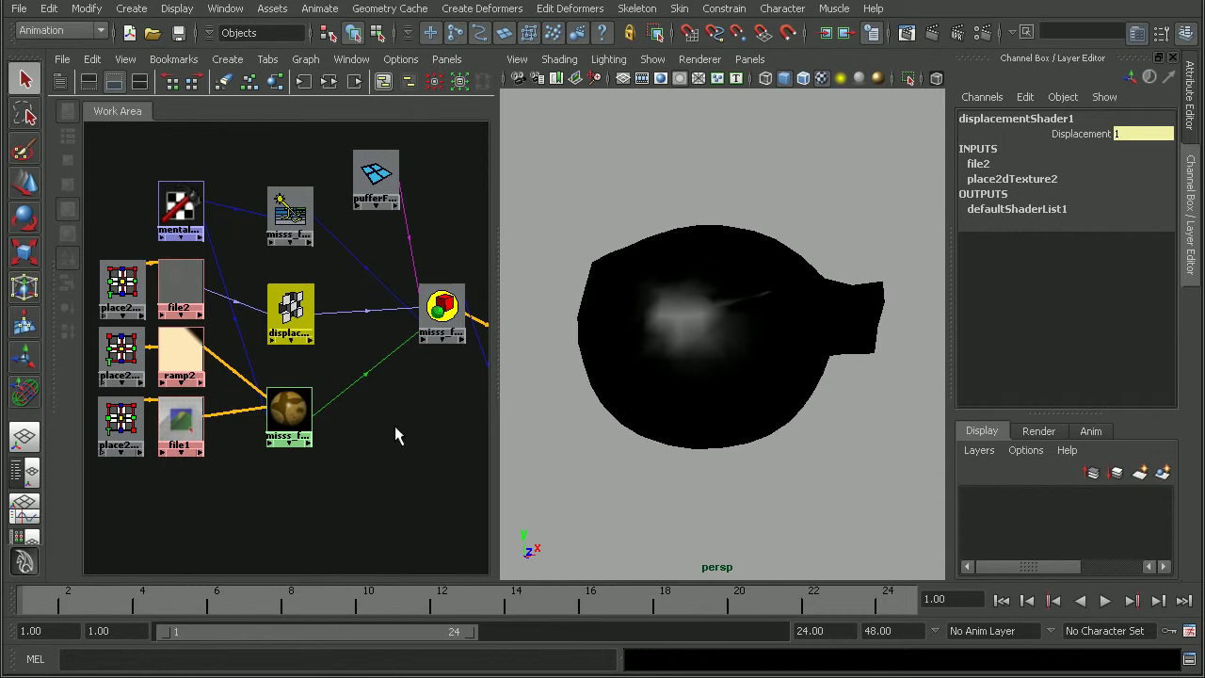
# Set the Lightmap Samples of the misss_fast_simple_maya1 shader to 512
pyautogui.click(298, 416)
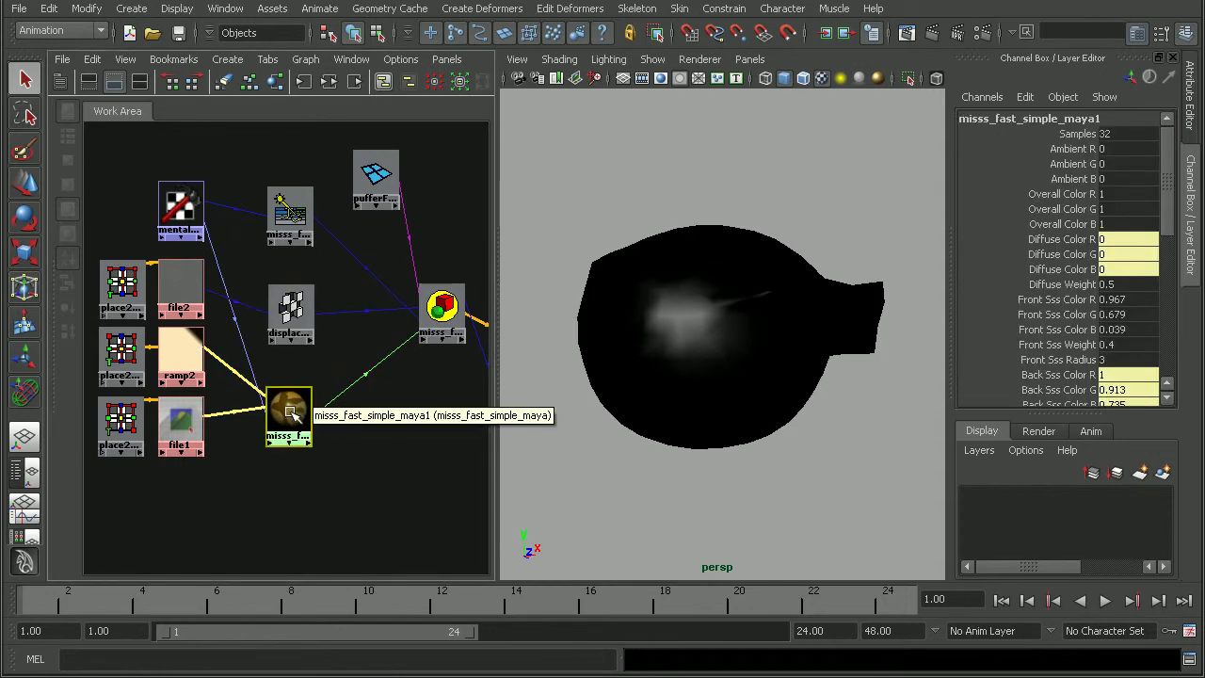
pyautogui.doubleClick(292, 415)
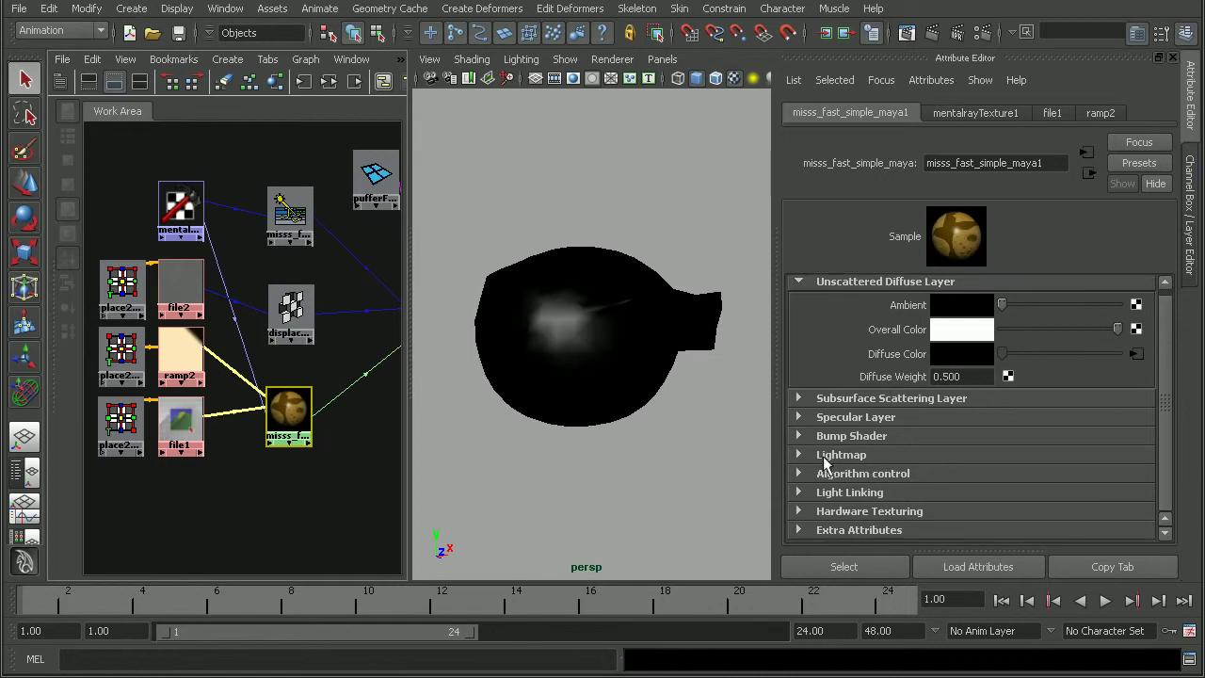
pyautogui.click(838, 454)
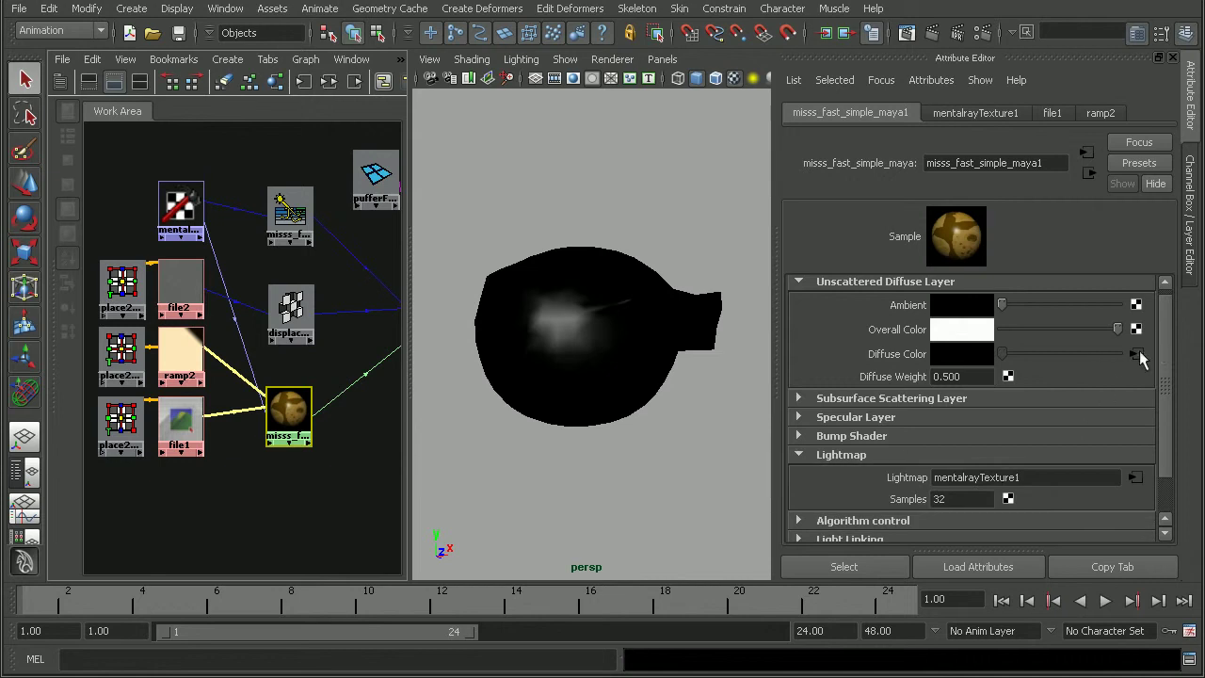
pyautogui.scroll(-2, 902, 437)
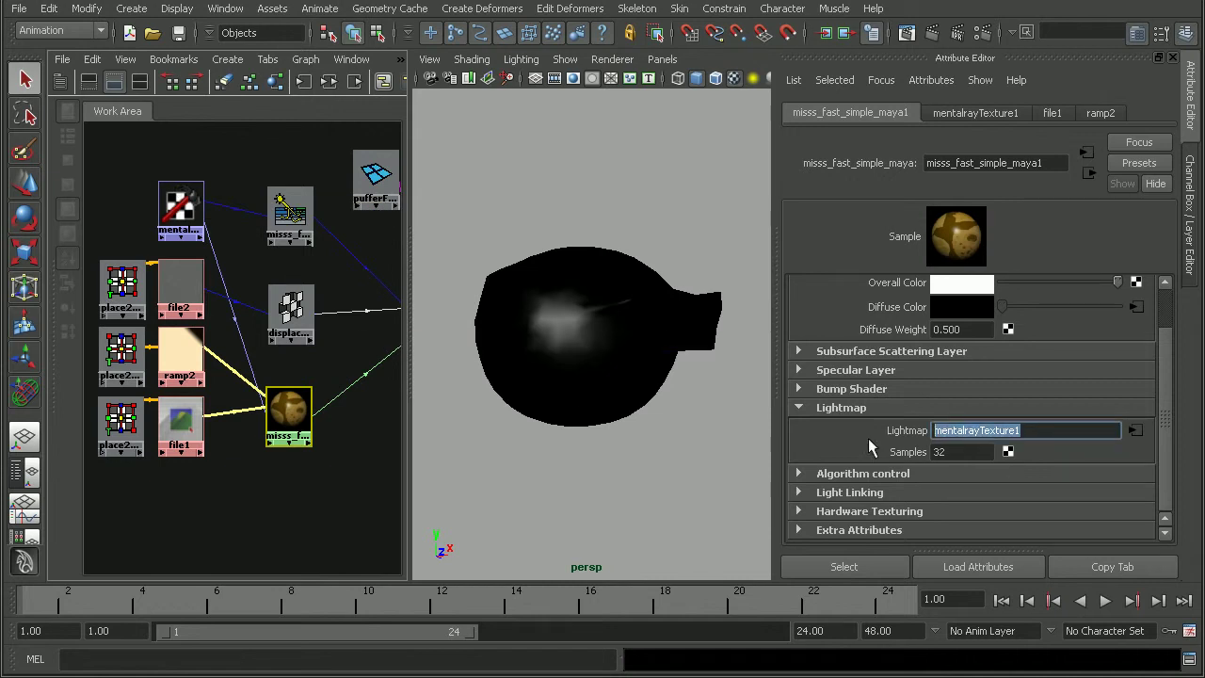
pyautogui.click(948, 451)
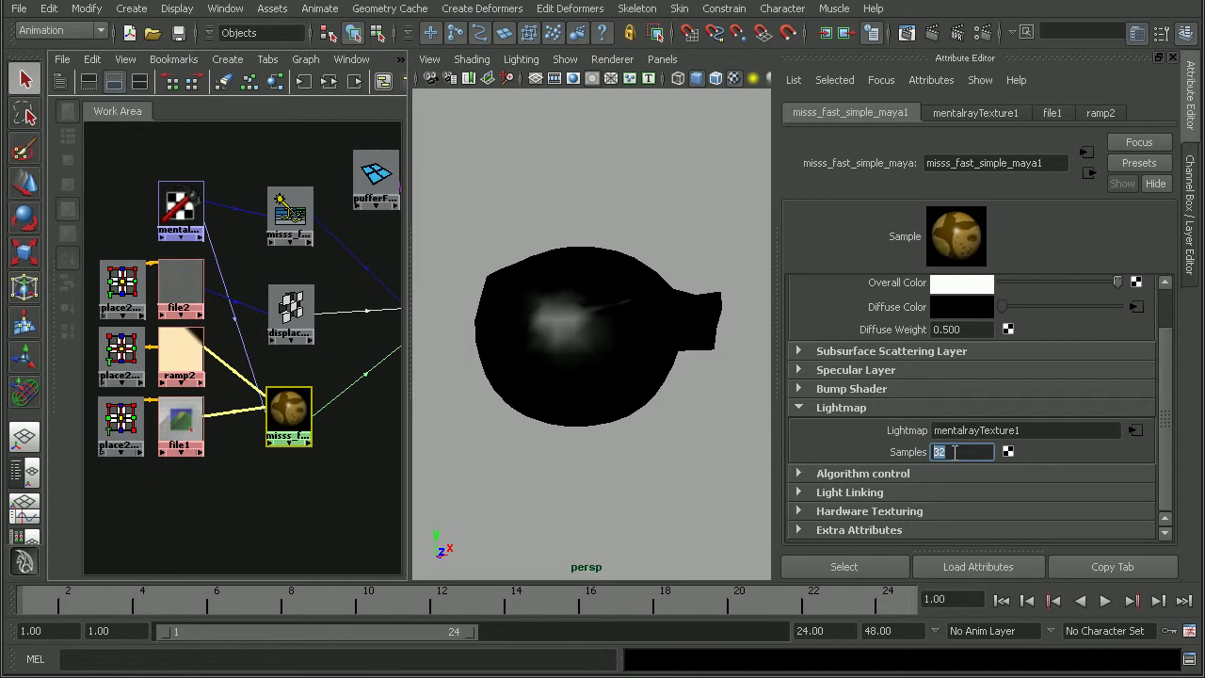
pyautogui.press('Return')
pyautogui.click(952, 451)
pyautogui.write('512')
pyautogui.press('Return')
# Render the pufferfish again with the new lightmap sampling and examine its tail fin and back spikes up close
pyautogui.click(906, 32)
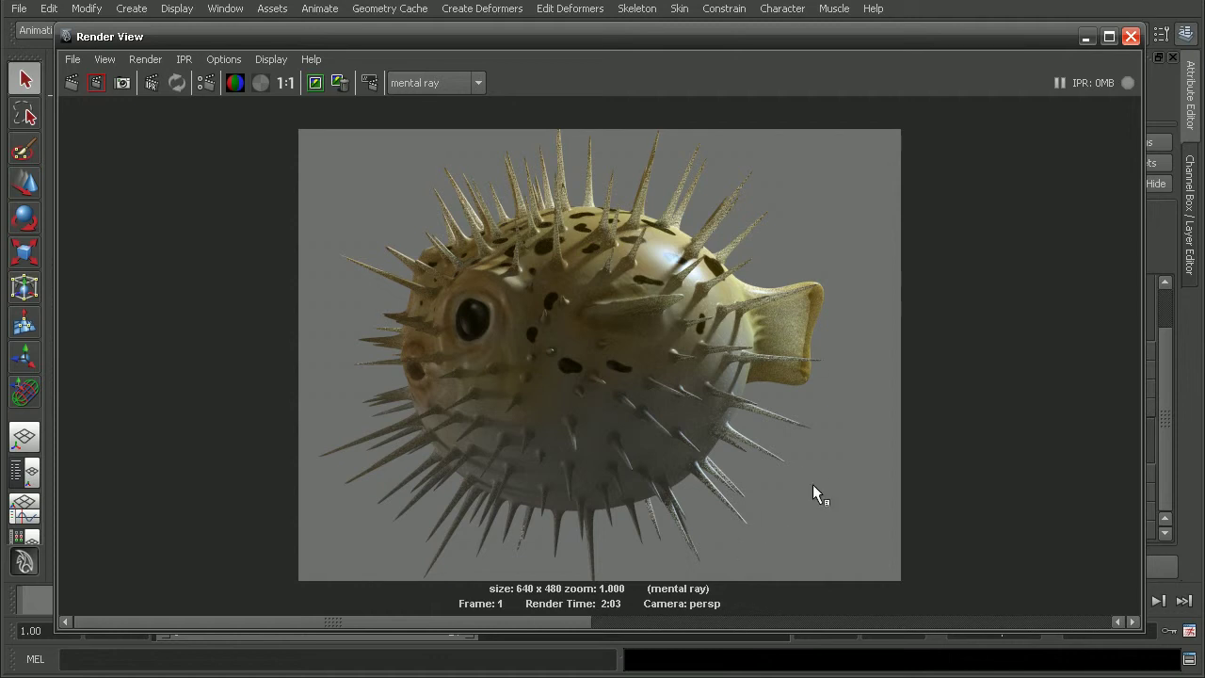
pyautogui.click(74, 80)
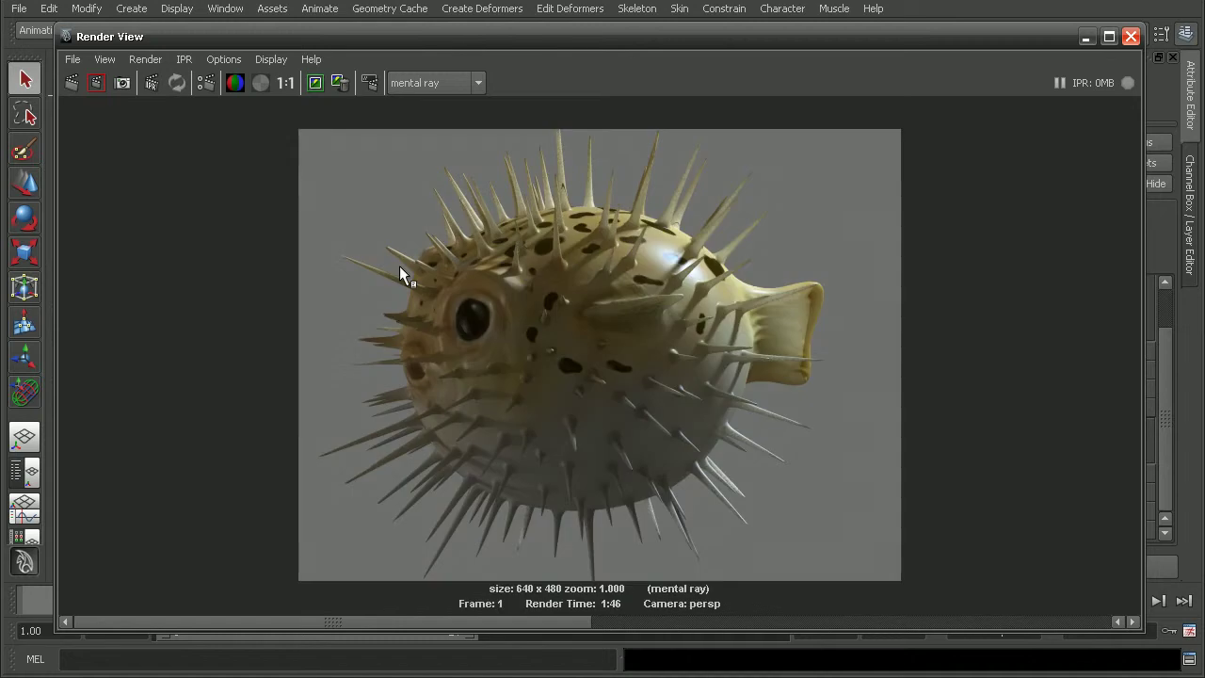
pyautogui.keyDown('alt'); pyautogui.moveTo(399, 265); pyautogui.dragTo(692, 440, button='right'); pyautogui.keyUp('alt')
pyautogui.keyDown('alt'); pyautogui.moveTo(693, 441); pyautogui.dragTo(744, 384, button='middle'); pyautogui.keyUp('alt')
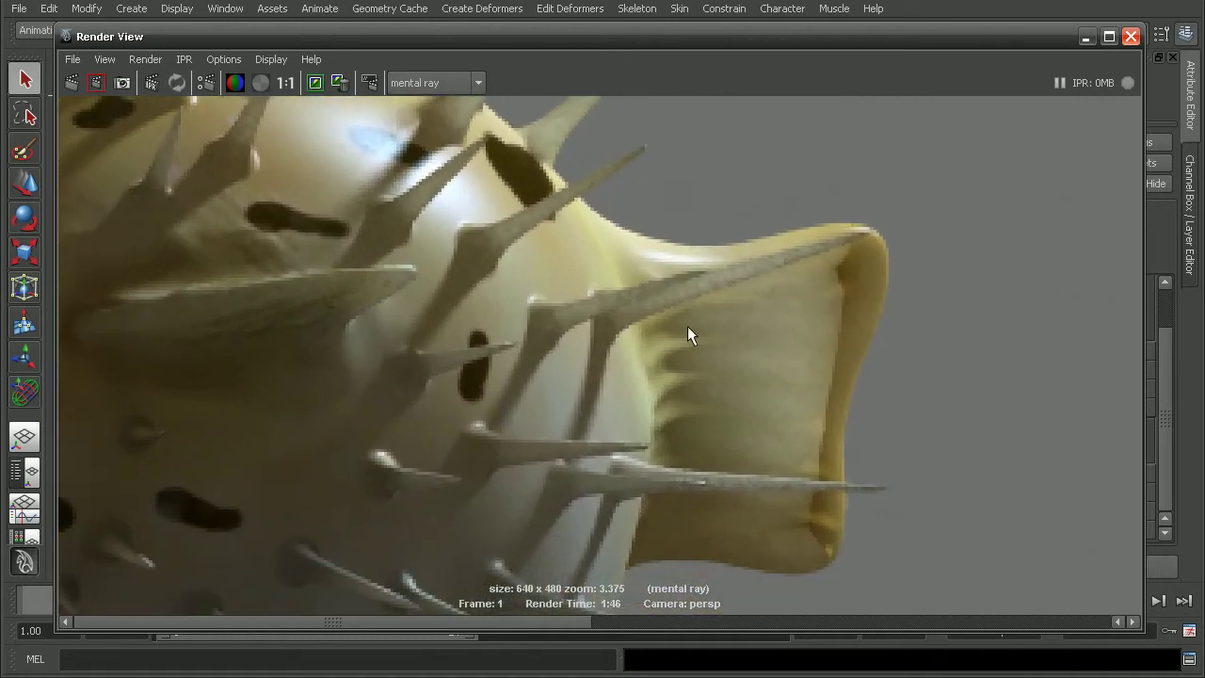
pyautogui.keyDown('alt'); pyautogui.moveTo(620, 254); pyautogui.dragTo(588, 415, button='middle'); pyautogui.keyUp('alt')
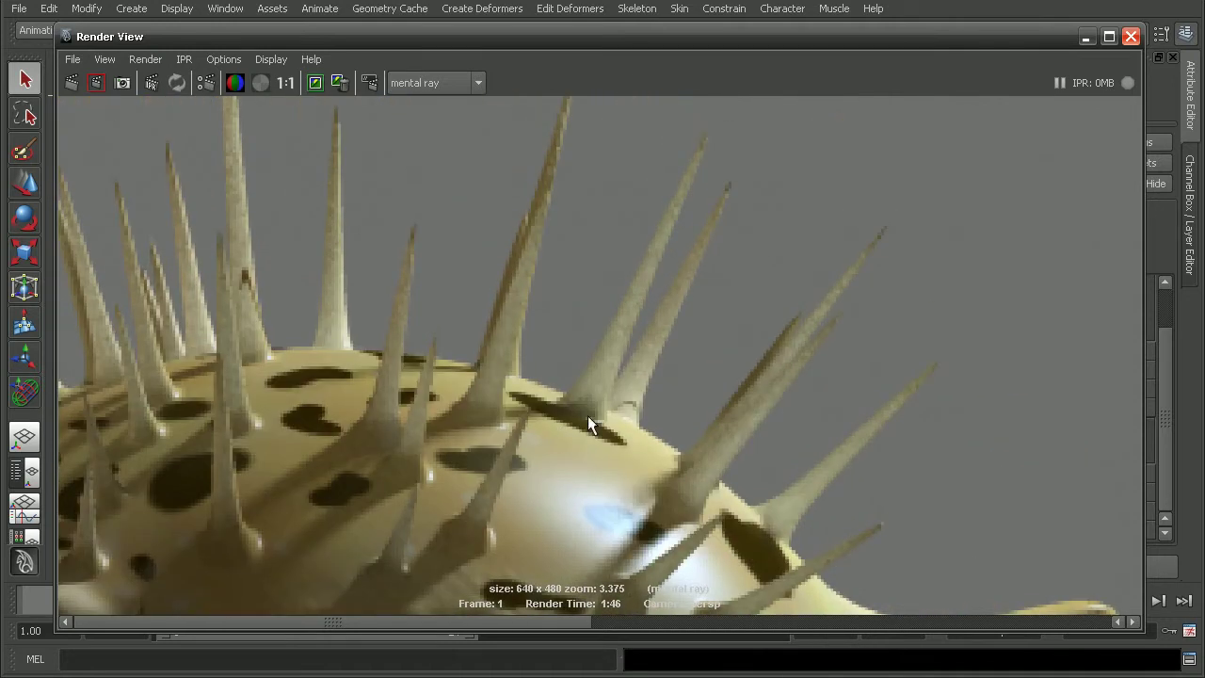
# Compare the spikes and tail fin in the stored render with the same areas in the new render
pyautogui.moveTo(436, 620); pyautogui.dragTo(792, 623)
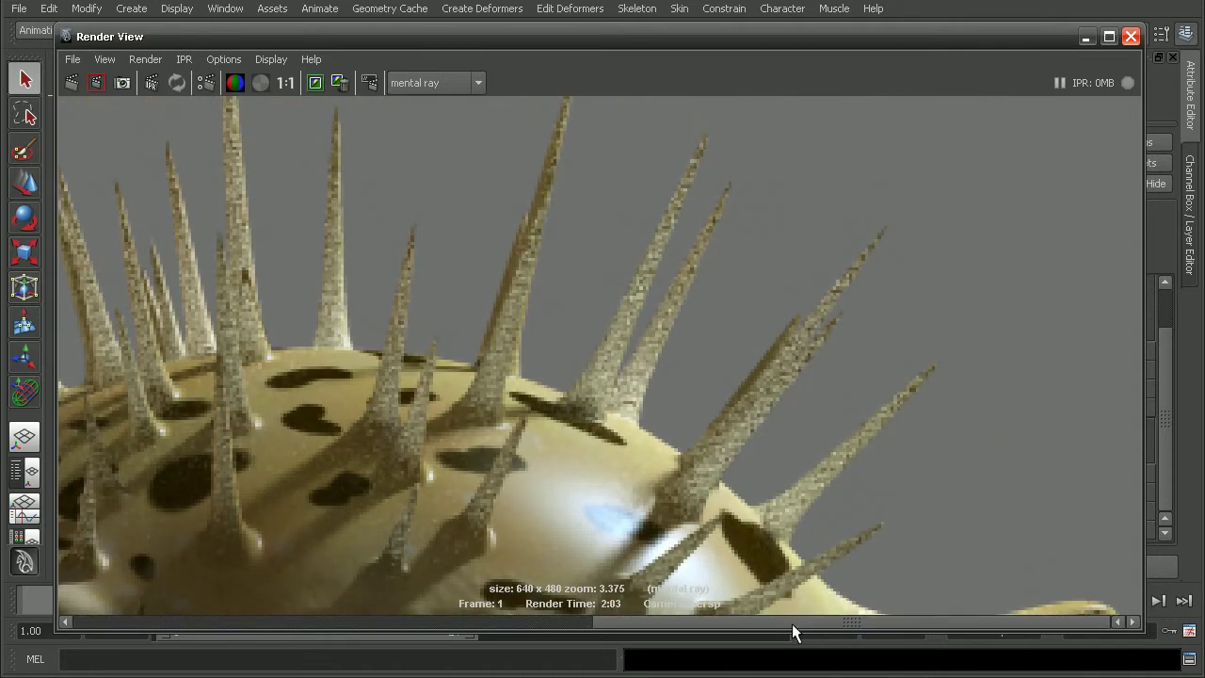
pyautogui.keyDown('alt'); pyautogui.moveTo(946, 428); pyautogui.dragTo(417, 368, button='middle'); pyautogui.keyUp('alt')
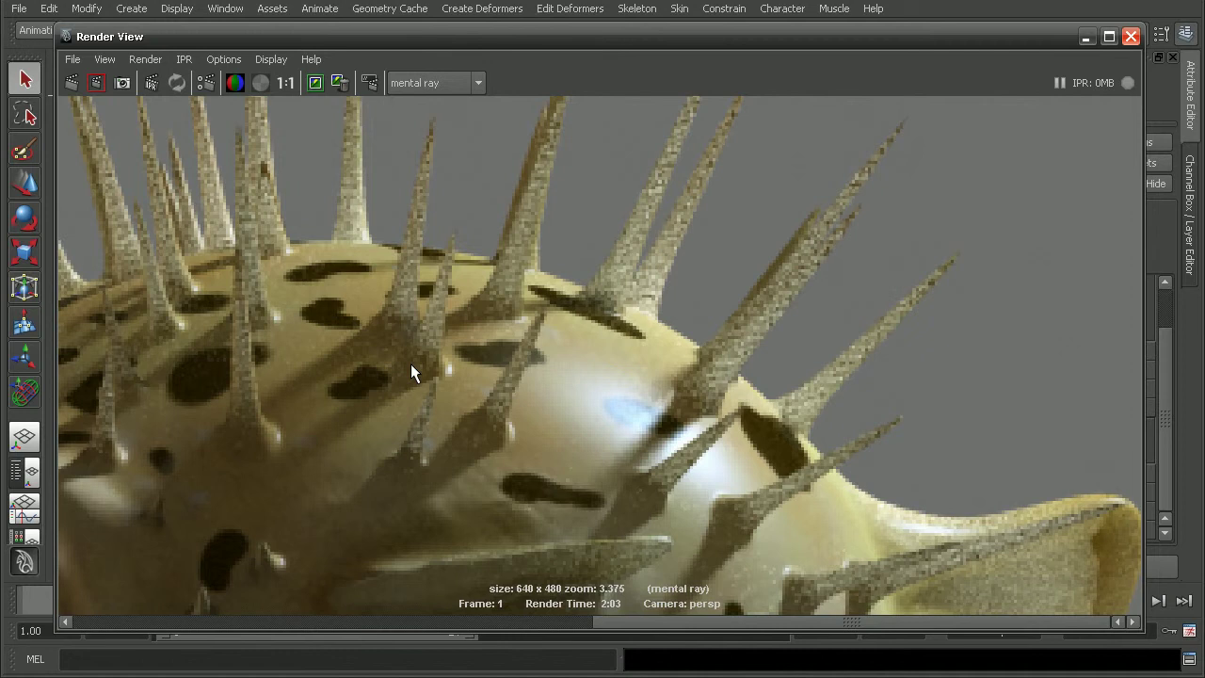
pyautogui.keyDown('alt'); pyautogui.moveTo(774, 508); pyautogui.dragTo(568, 301, button='middle'); pyautogui.keyUp('alt')
pyautogui.keyDown('alt'); pyautogui.moveTo(627, 555); pyautogui.dragTo(572, 489, button='middle'); pyautogui.keyUp('alt')
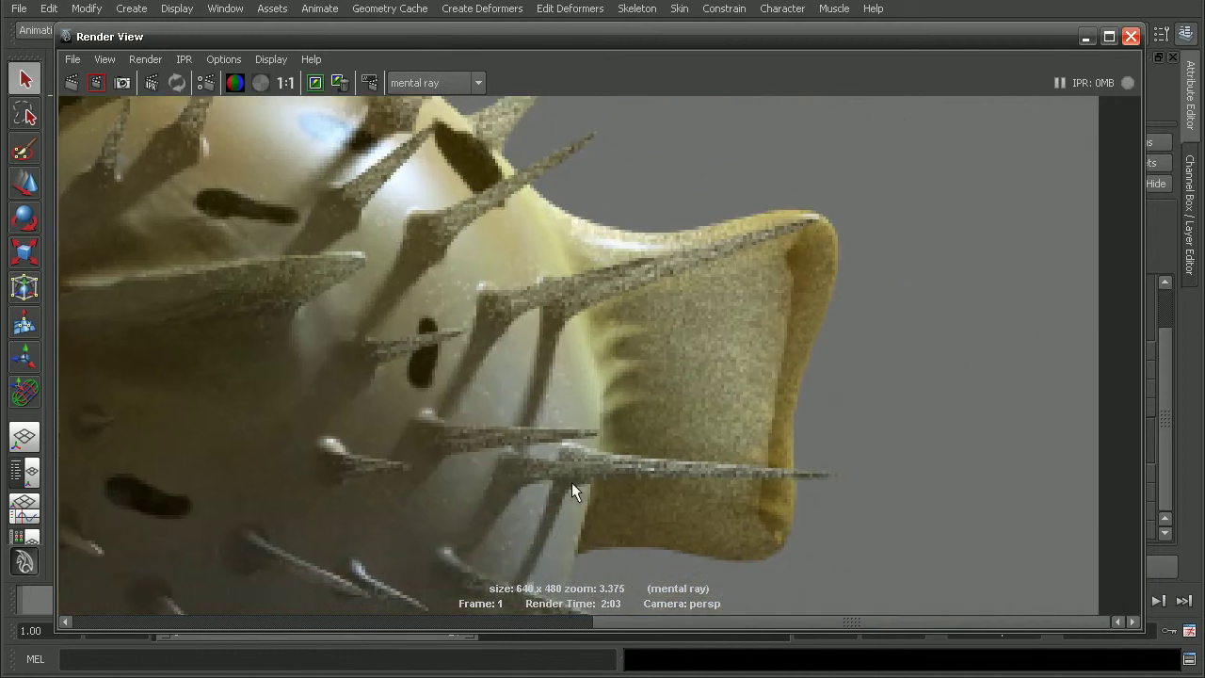
pyautogui.click(545, 622)
pyautogui.keyDown('alt'); pyautogui.moveTo(552, 317); pyautogui.dragTo(717, 535, button='middle'); pyautogui.keyUp('alt')
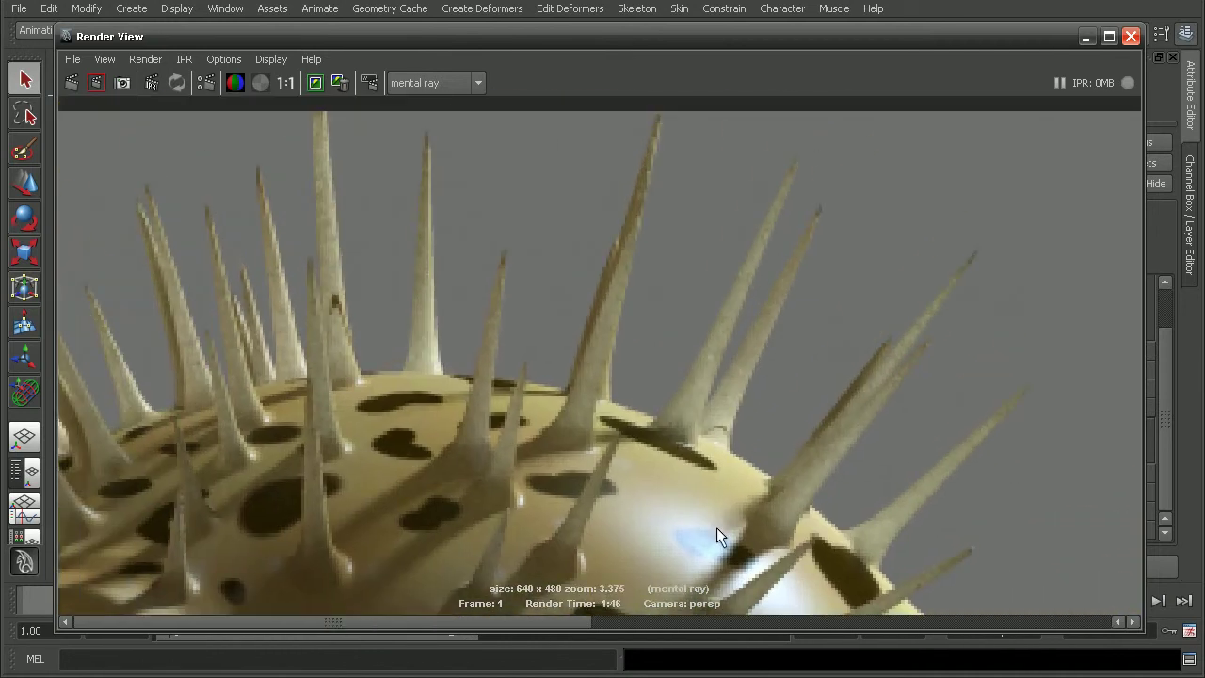
# Examine the whole pufferfish in the new render, checking body, spikes and tail fin, and return the image to actual size
pyautogui.scroll(-3, 767, 480)
pyautogui.keyDown('alt'); pyautogui.moveTo(847, 430); pyautogui.dragTo(747, 252, button='middle'); pyautogui.keyUp('alt')
pyautogui.scroll(-1, 554, 334)
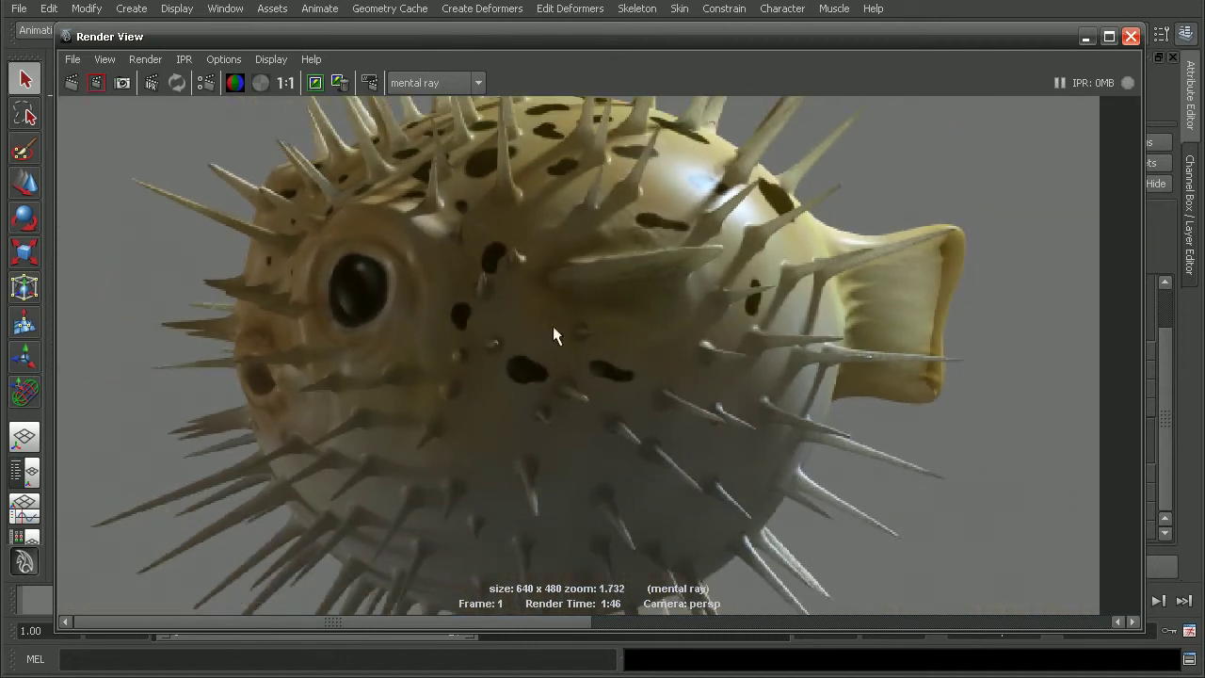
pyautogui.keyDown('alt'); pyautogui.moveTo(554, 334); pyautogui.dragTo(725, 430, button='middle'); pyautogui.keyUp('alt')
pyautogui.scroll(-1, 603, 377)
pyautogui.keyDown('alt'); pyautogui.moveTo(603, 377); pyautogui.dragTo(596, 331, button='middle'); pyautogui.keyUp('alt')
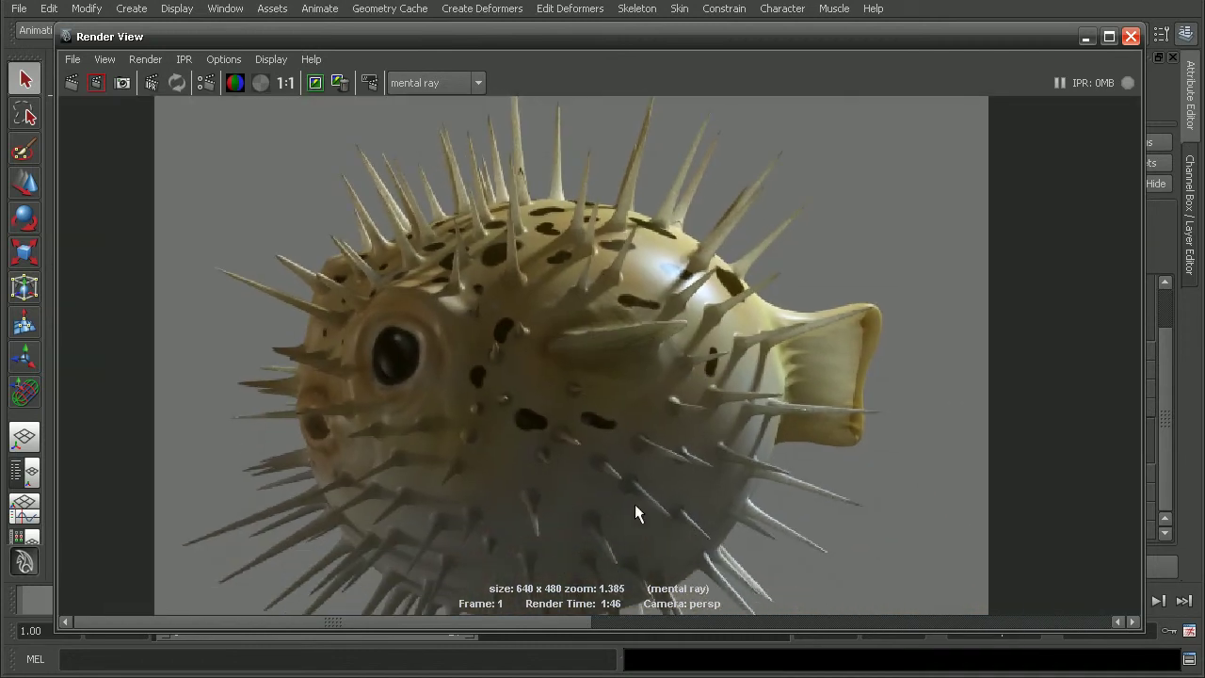
pyautogui.keyDown('alt'); pyautogui.moveTo(789, 389); pyautogui.dragTo(783, 330, button='middle'); pyautogui.keyUp('alt')
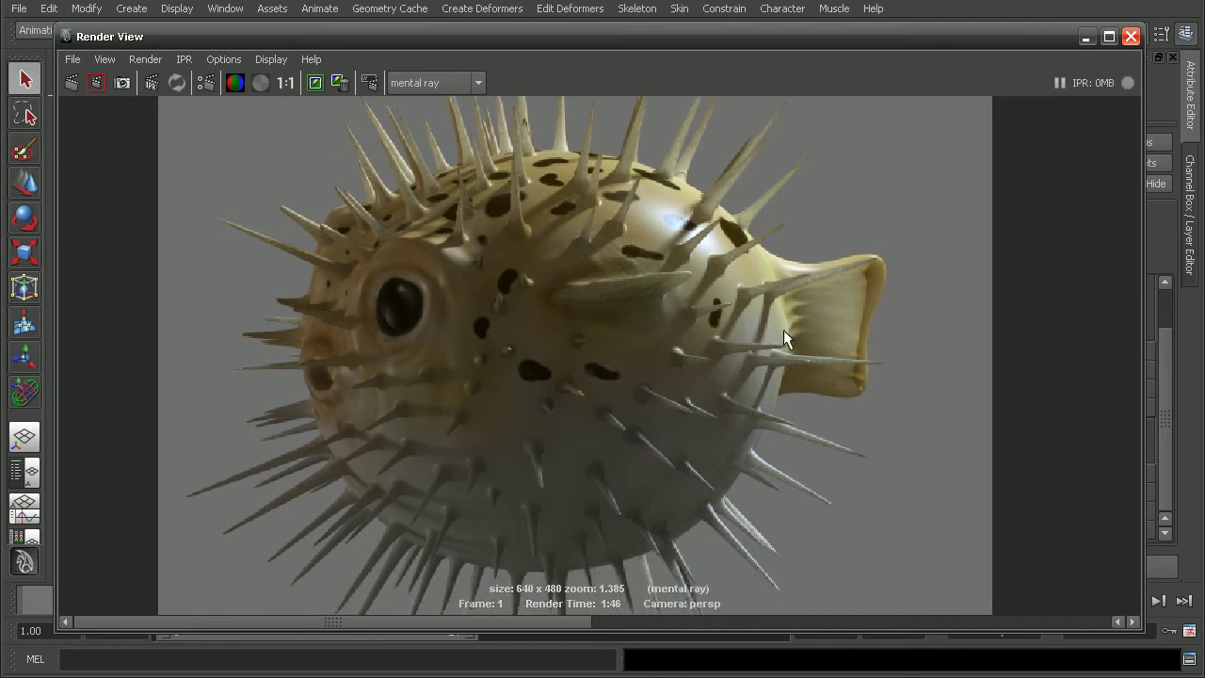
pyautogui.keyDown('alt'); pyautogui.moveTo(725, 203); pyautogui.dragTo(717, 319, button='middle'); pyautogui.keyUp('alt')
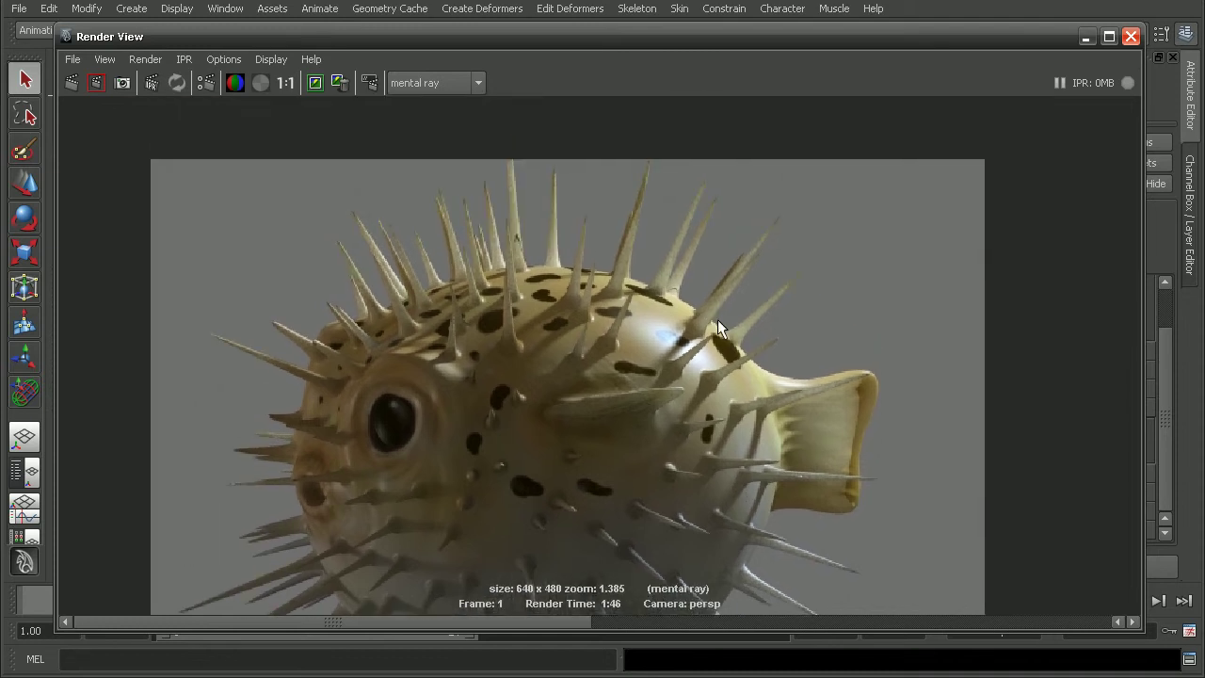
pyautogui.scroll(1, 717, 319)
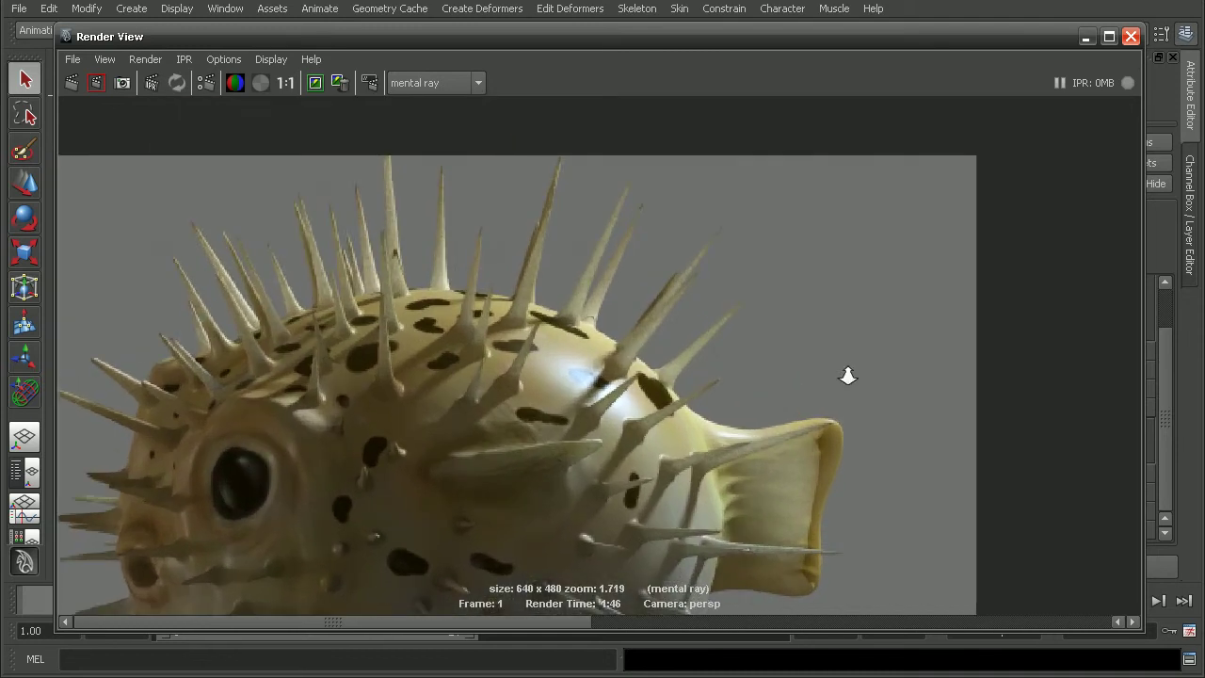
pyautogui.click(285, 82)
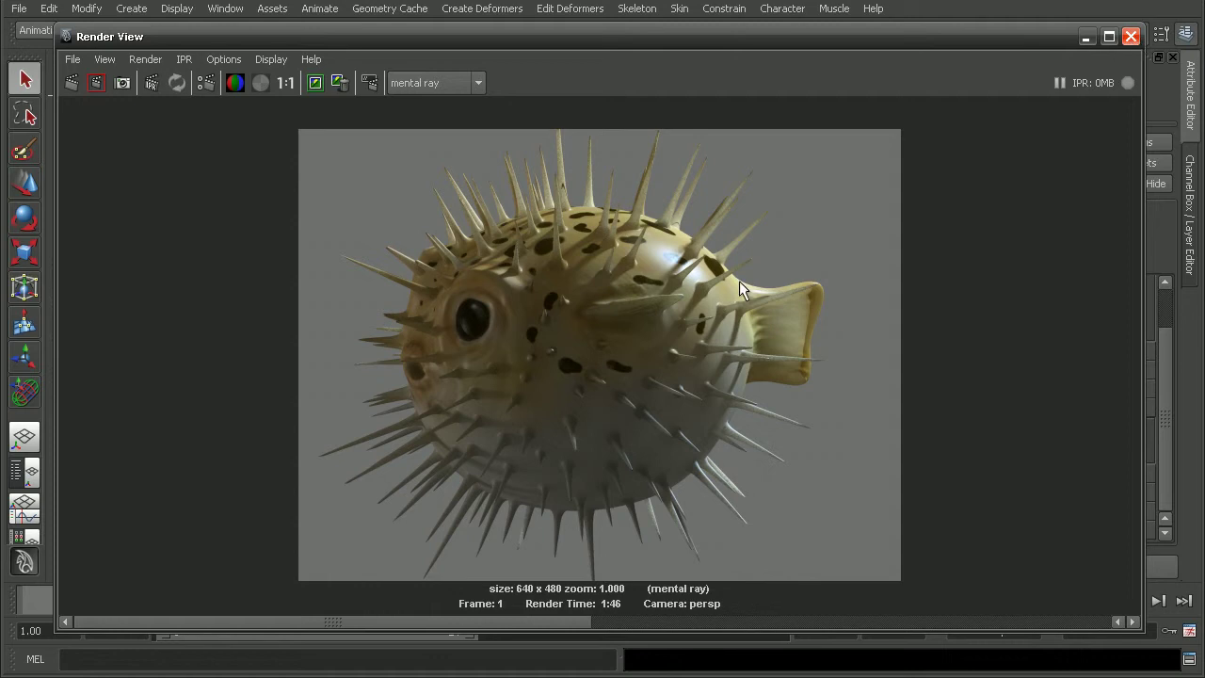
pyautogui.keyDown('alt'); pyautogui.moveTo(739, 281); pyautogui.dragTo(557, 209, button='middle'); pyautogui.keyUp('alt')
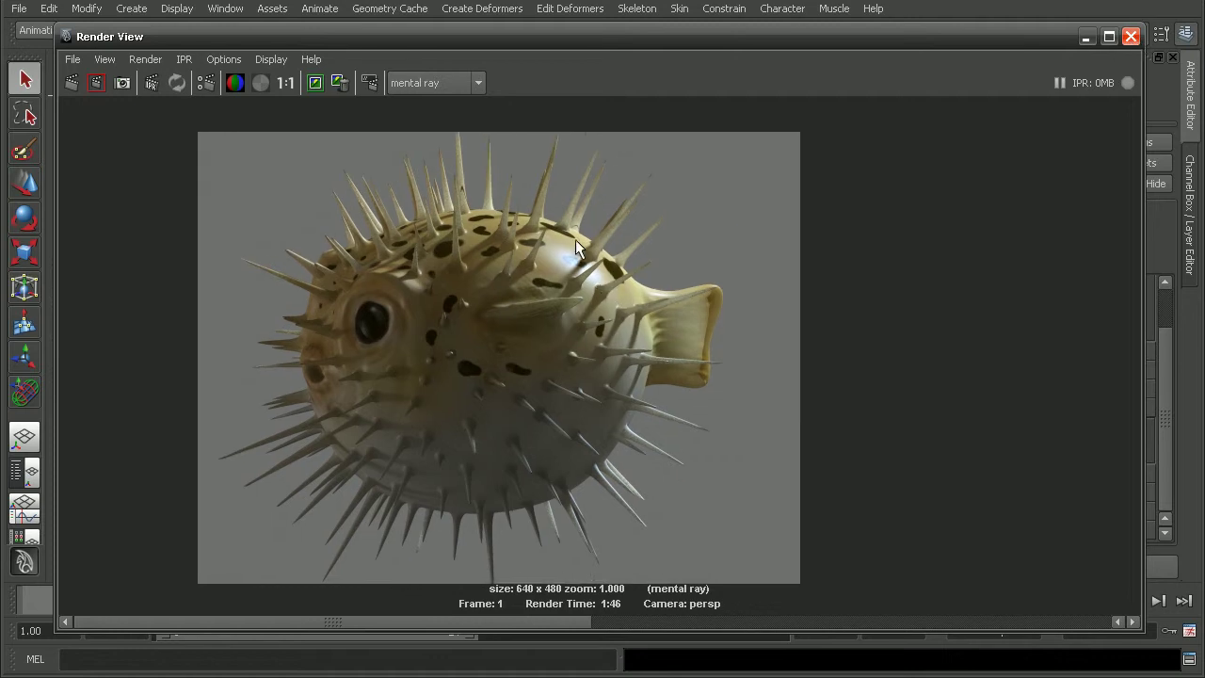